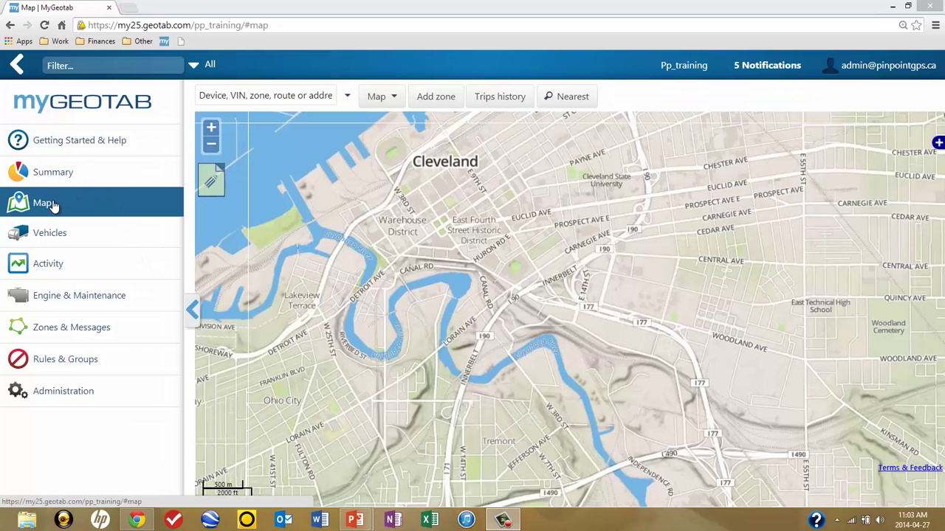
# Step: Open the Engine Data report and set a custom date period from 10/01/13 to 10/31/13
pyautogui.click(74, 299)
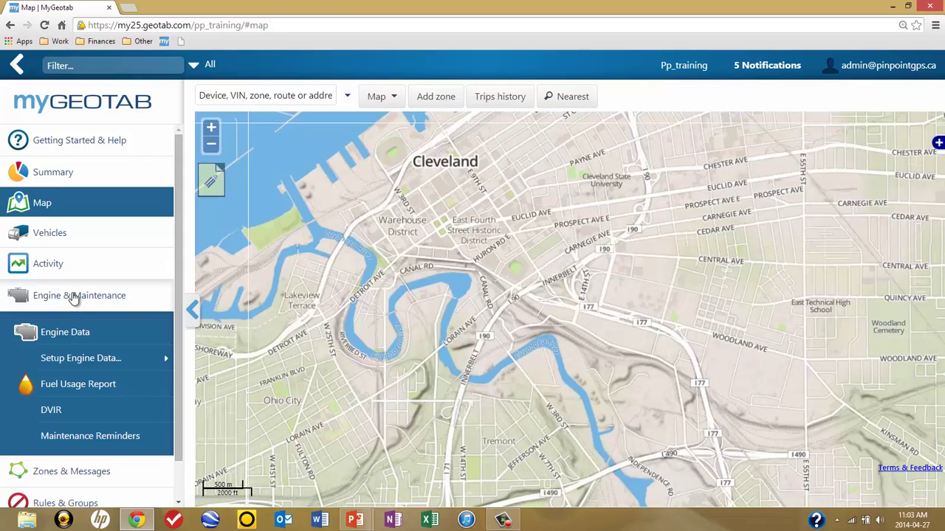
pyautogui.click(74, 333)
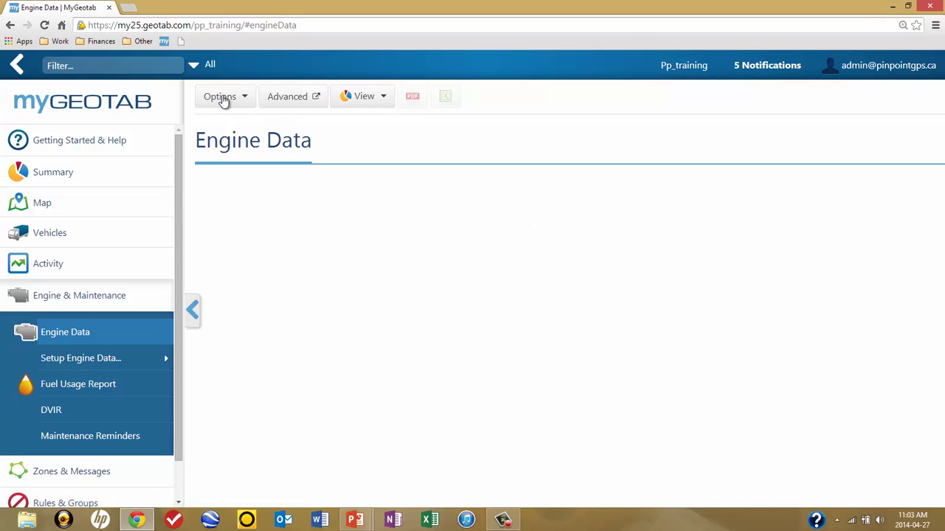
pyautogui.click(225, 101)
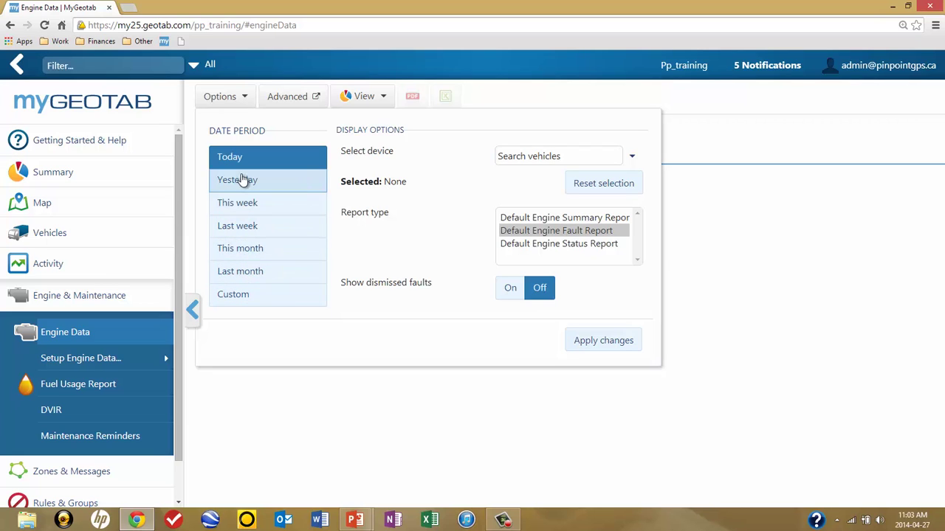
pyautogui.click(241, 296)
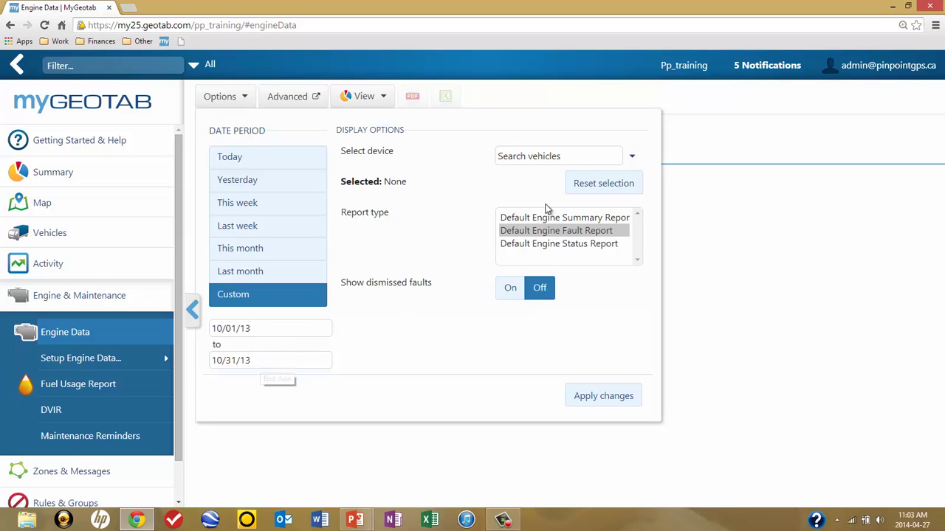
# Step: Generate the Default Engine Fault Report for all vehicles, excluding dismissed faults, and switch it to the Advanced view
pyautogui.click(634, 160)
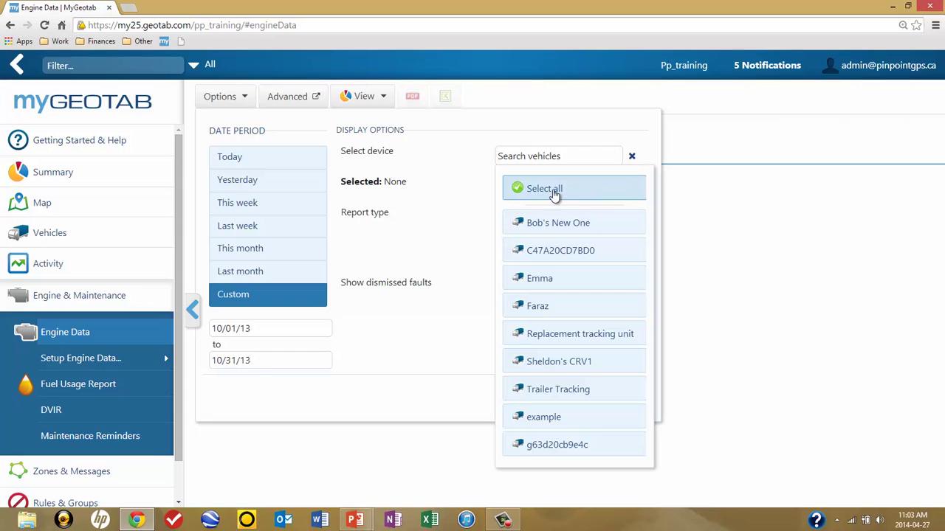
pyautogui.click(554, 194)
pyautogui.click(460, 200)
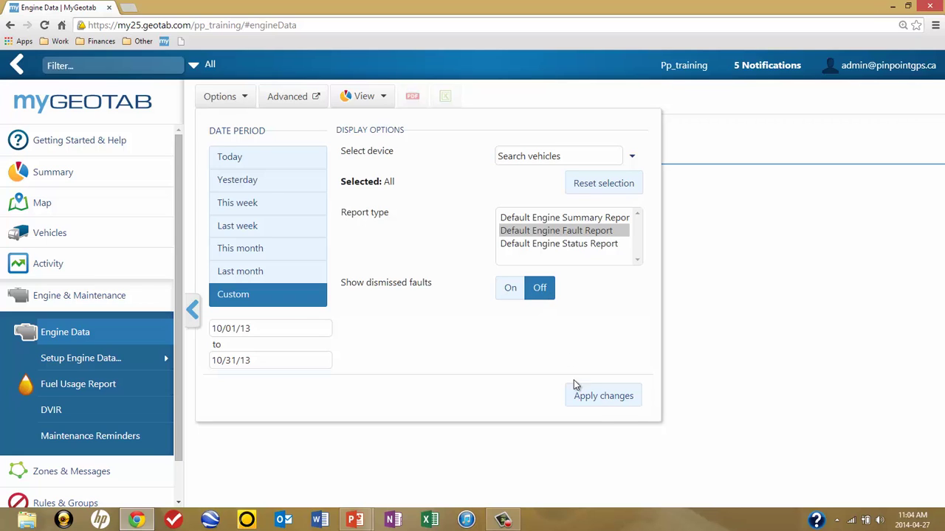
pyautogui.click(612, 398)
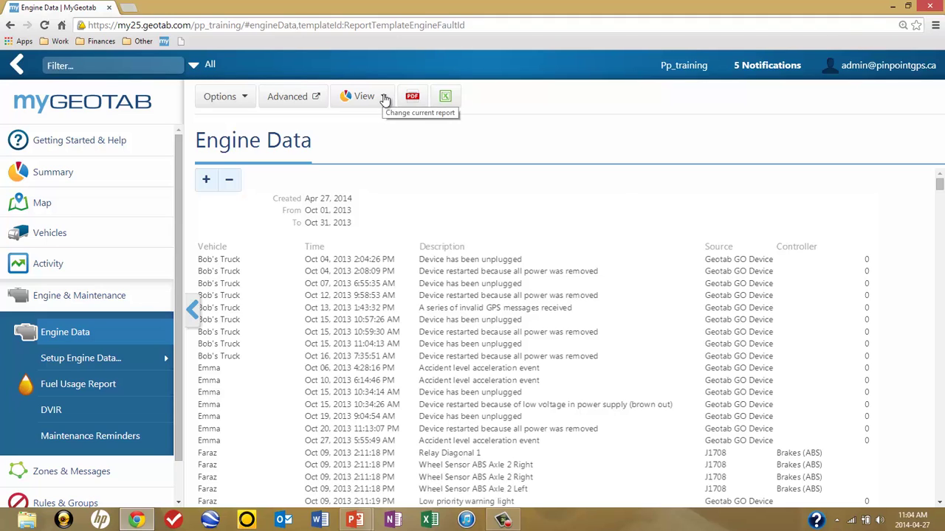
pyautogui.click(384, 99)
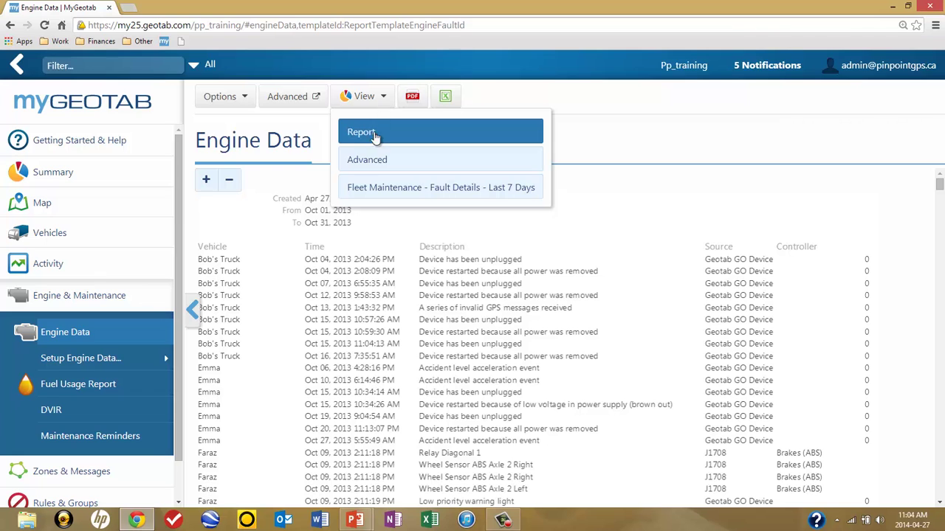
pyautogui.click(375, 162)
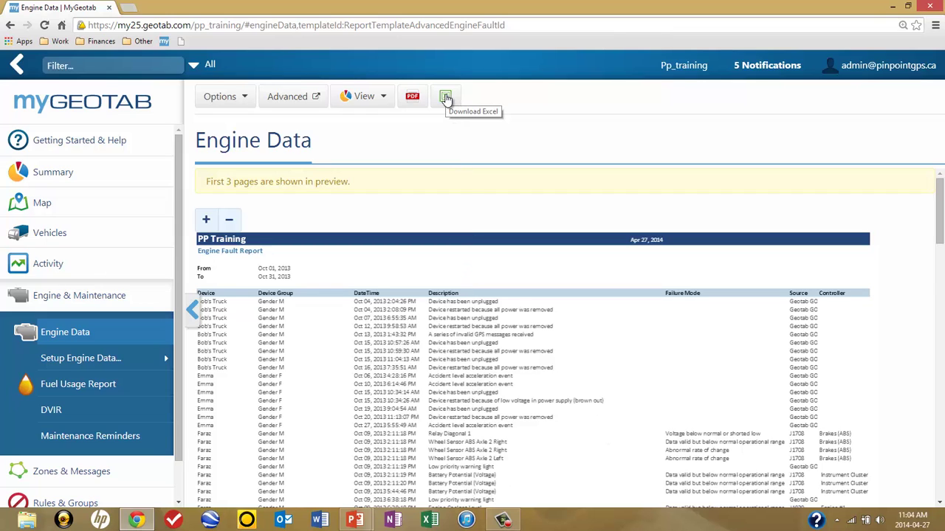
# Step: Download the advanced fault report as an Excel workbook named "faults october", saved to the Desktop
pyautogui.click(446, 98)
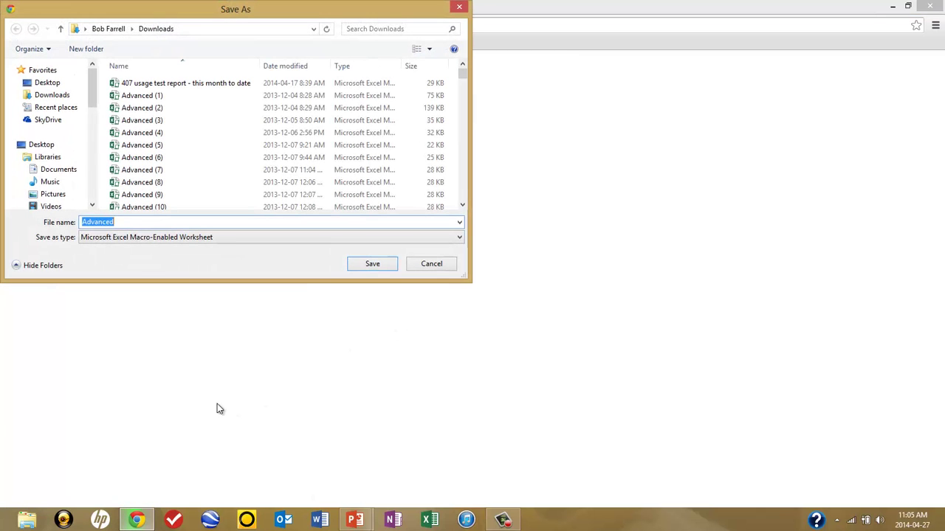
pyautogui.click(126, 223)
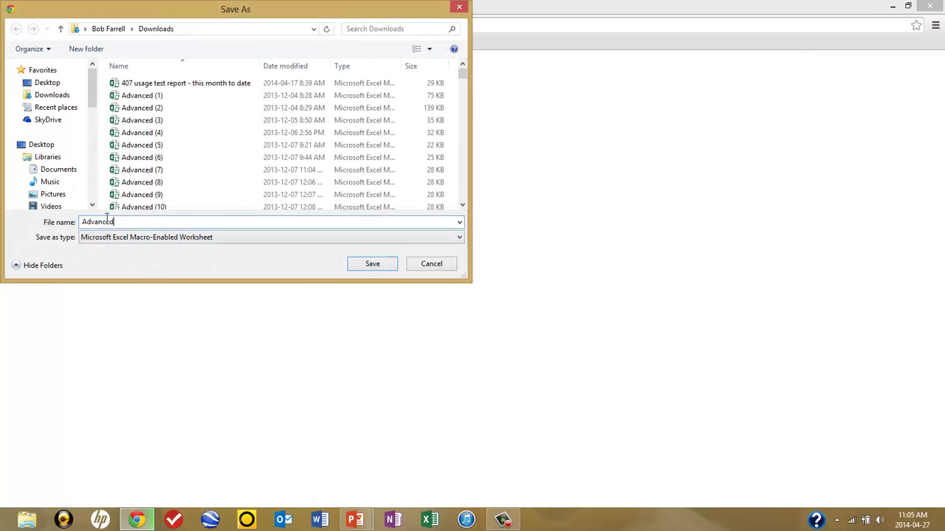
pyautogui.doubleClick(126, 222)
pyautogui.write('faults october')
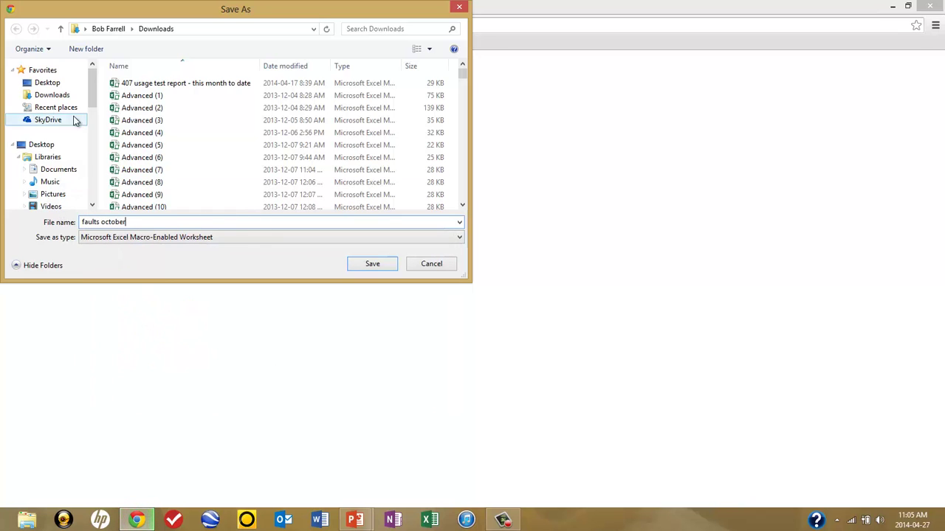
pyautogui.click(44, 84)
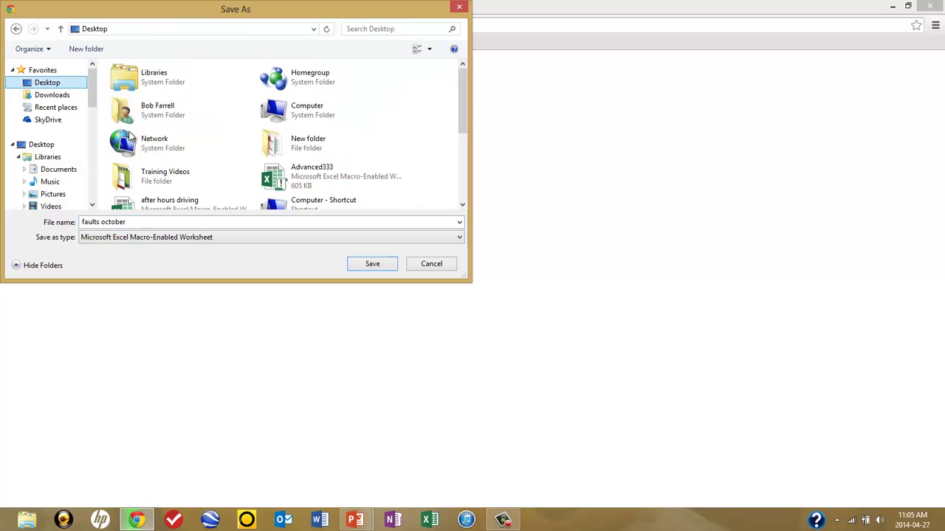
pyautogui.click(380, 265)
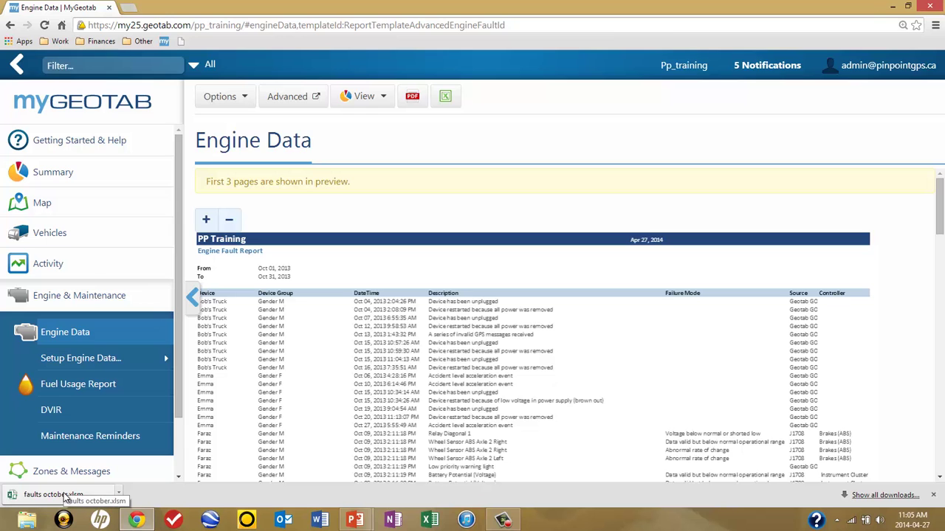
# Step: Open the downloaded faults october workbook in Excel and enable editing
pyautogui.click(63, 498)
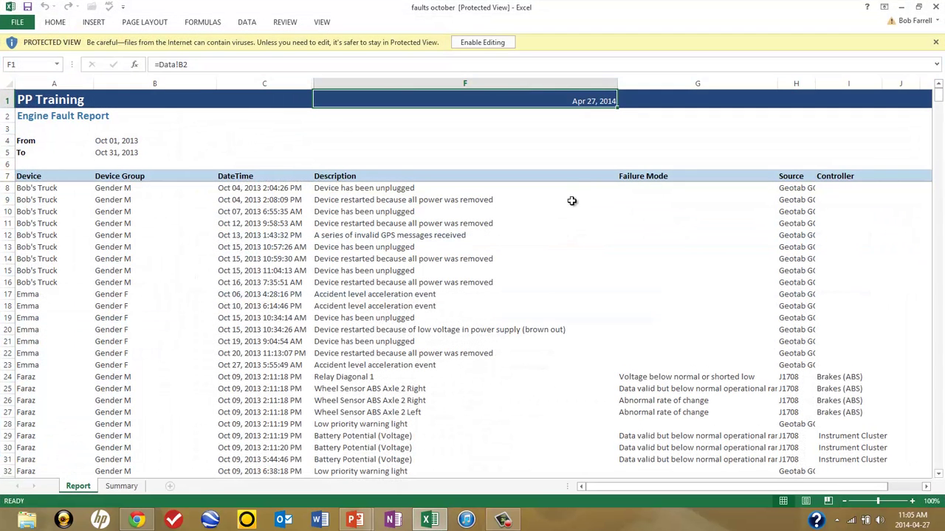
pyautogui.click(481, 43)
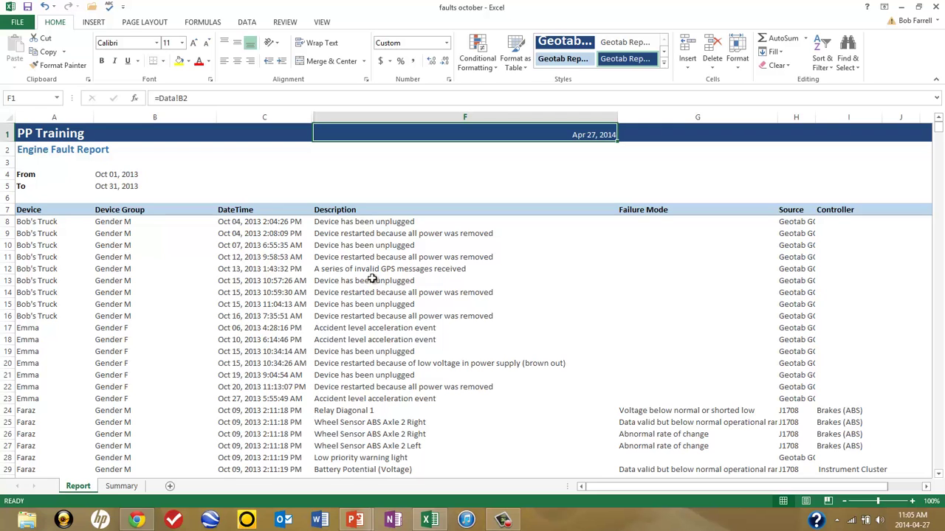
# Step: Examine the fault descriptions, failure modes, sources and controllers listed for each vehicle in the Report sheet
pyautogui.scroll(-1, 372, 283)
pyautogui.scroll(-1, 373, 291)
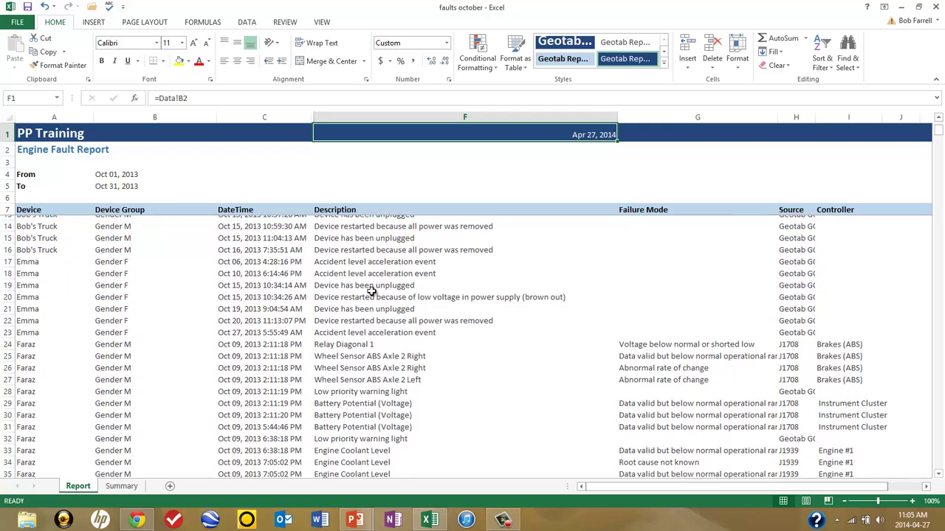
pyautogui.click(361, 256)
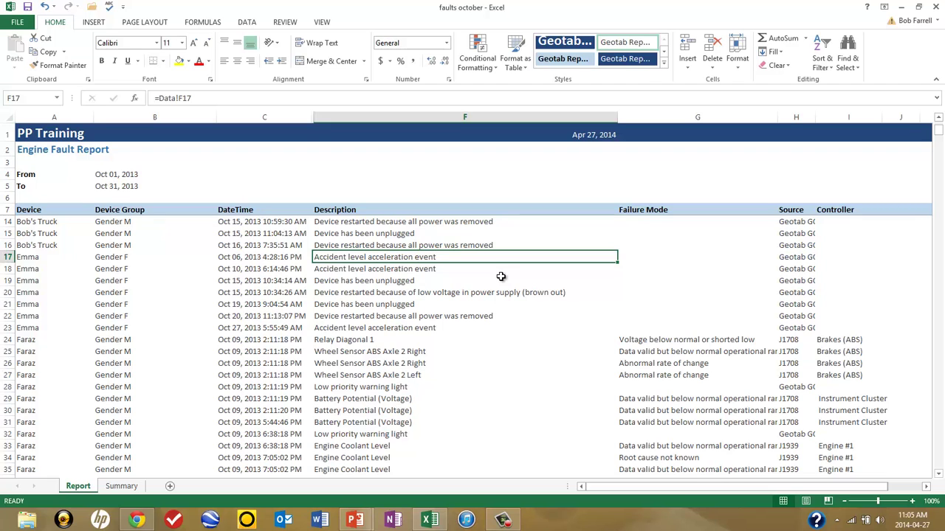
pyautogui.scroll(-3, 458, 293)
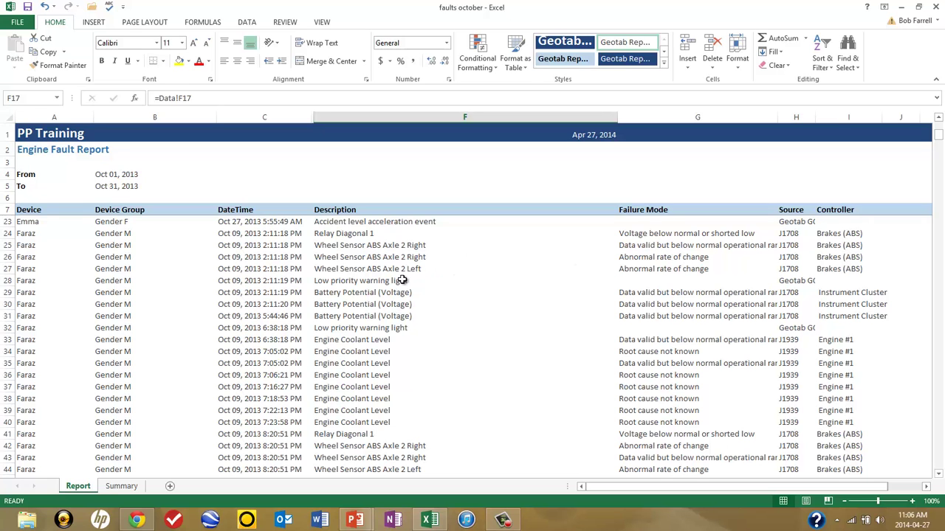
pyautogui.scroll(-1, 395, 279)
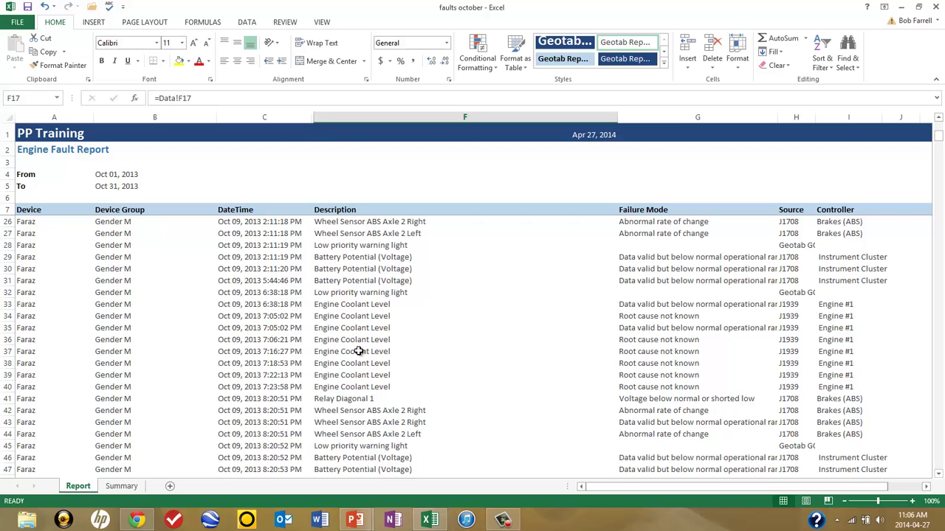
pyautogui.scroll(-2, 357, 352)
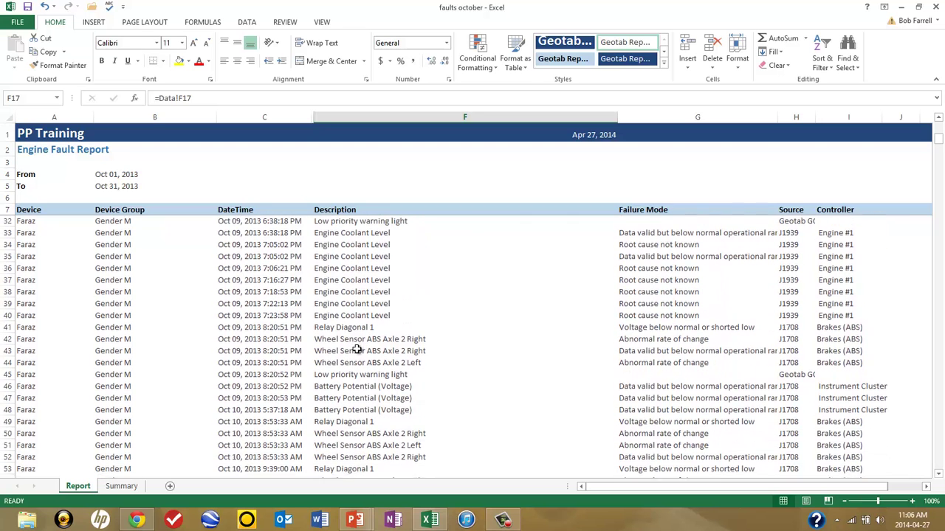
pyautogui.scroll(-4, 357, 350)
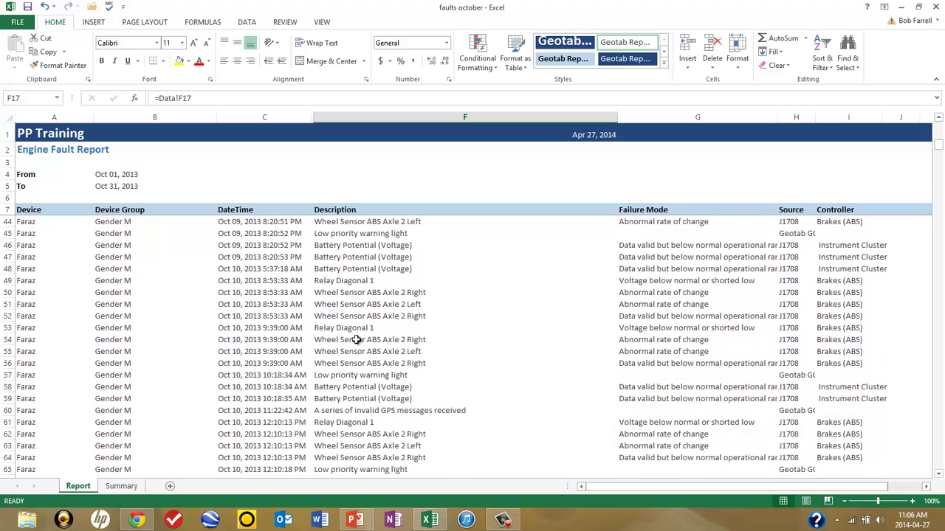
pyautogui.scroll(-1, 355, 330)
pyautogui.scroll(-4, 355, 325)
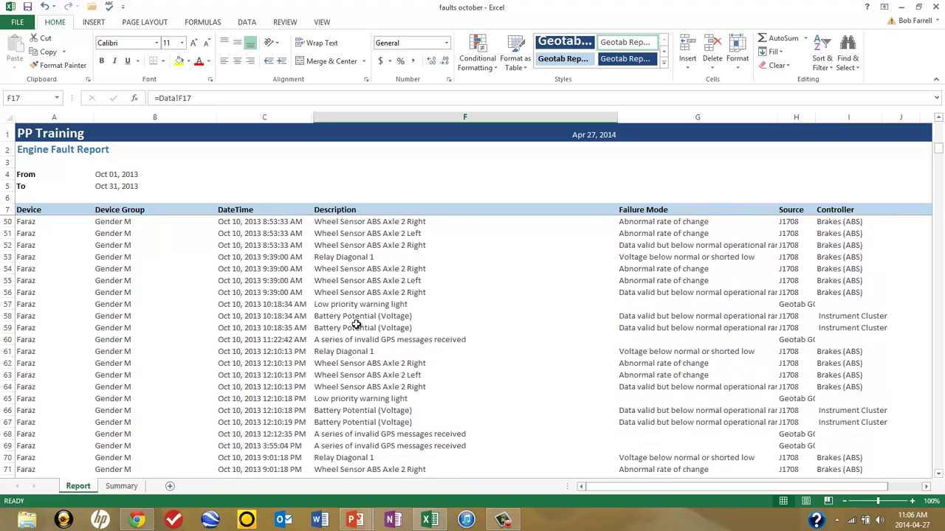
pyautogui.scroll(-10, 355, 325)
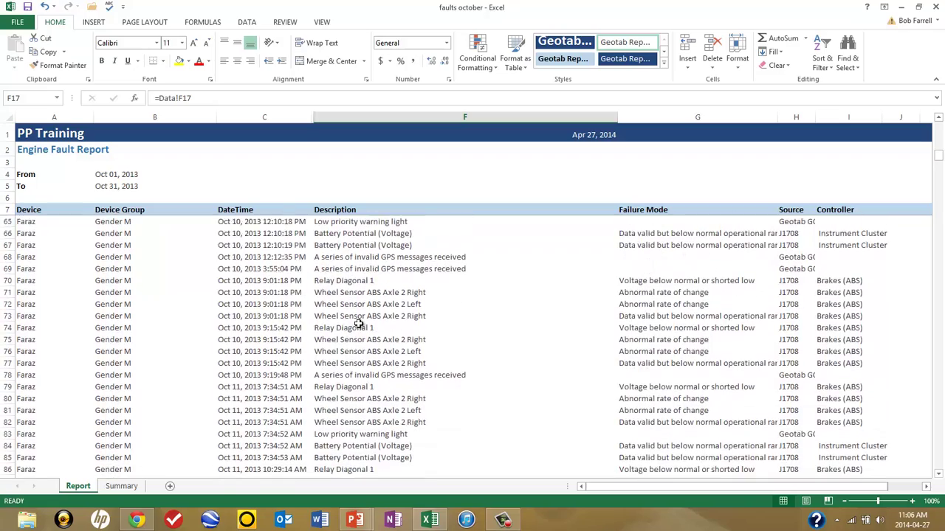
pyautogui.scroll(-8, 361, 325)
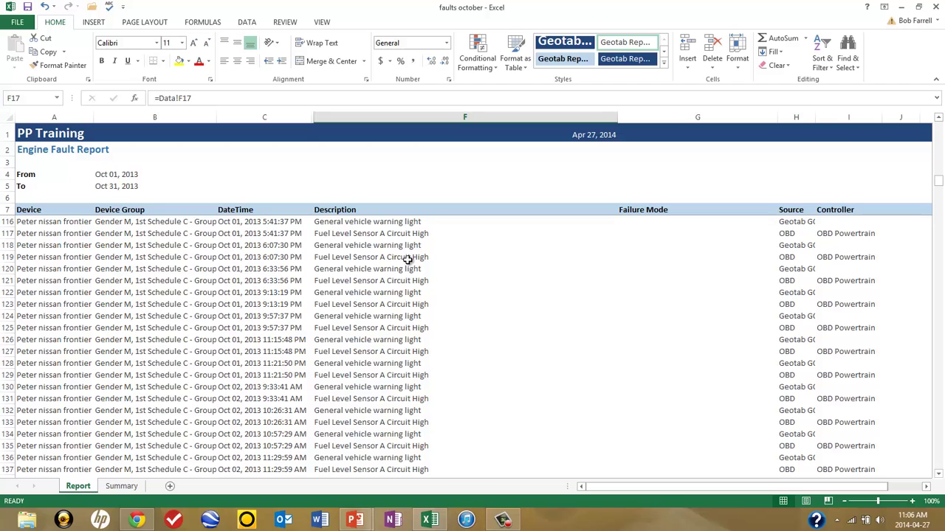
pyautogui.click(362, 246)
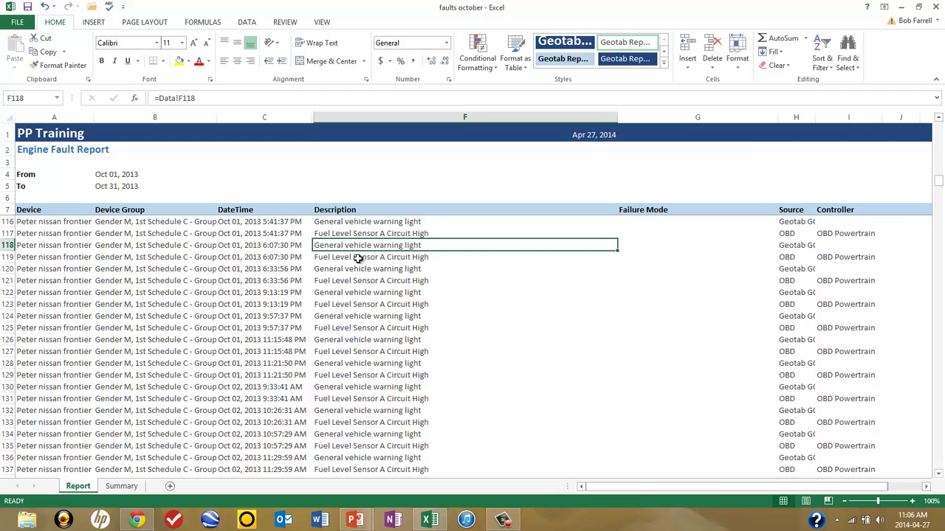
pyautogui.click(360, 257)
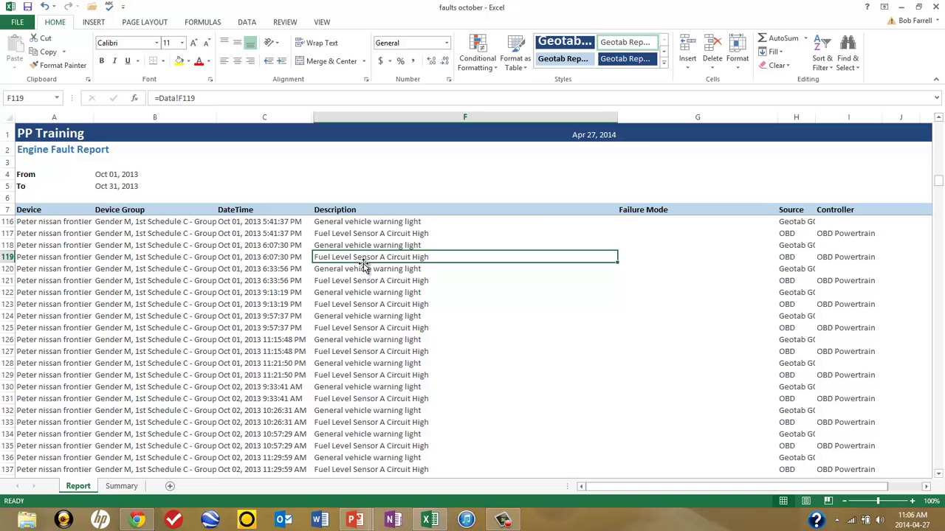
pyautogui.scroll(8, 364, 266)
pyautogui.scroll(10, 364, 266)
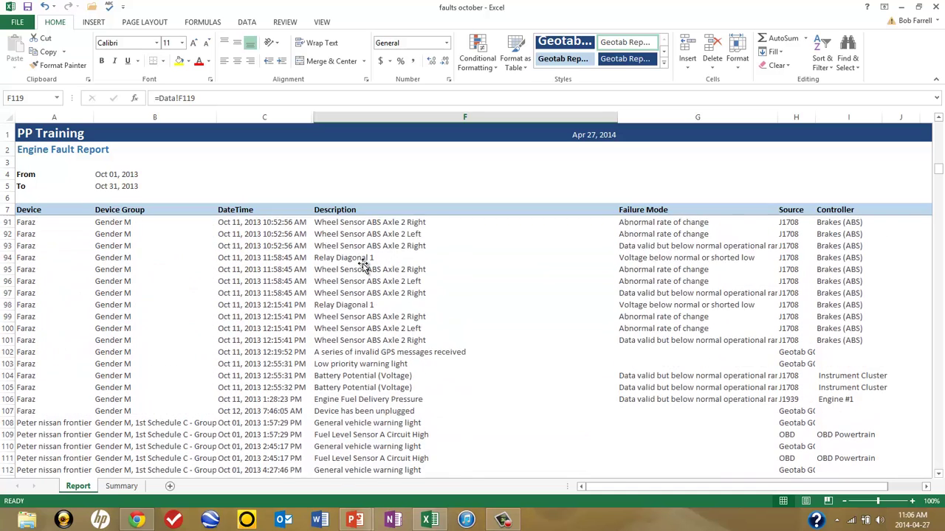
pyautogui.scroll(11, 364, 266)
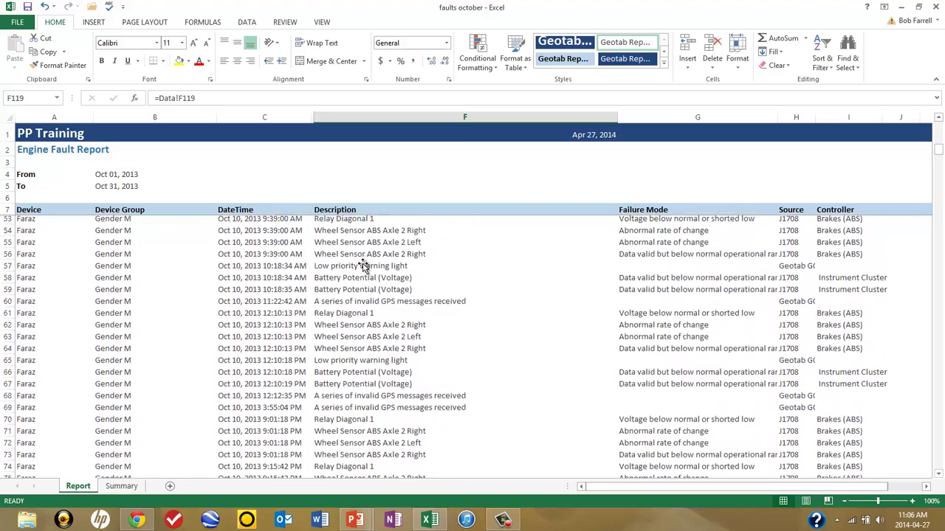